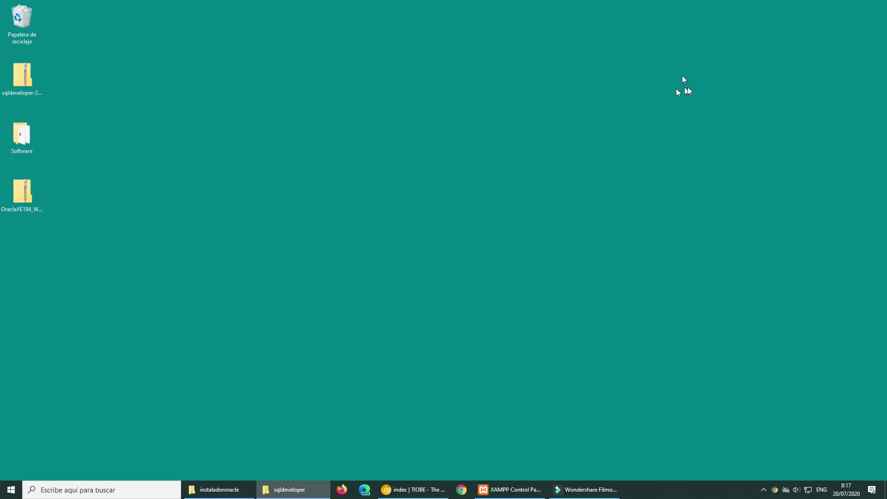
Bring the Chrome window showing the TIOBE Index for July 2020 to the front.
{"action": "key", "text": "alt+Tab"}
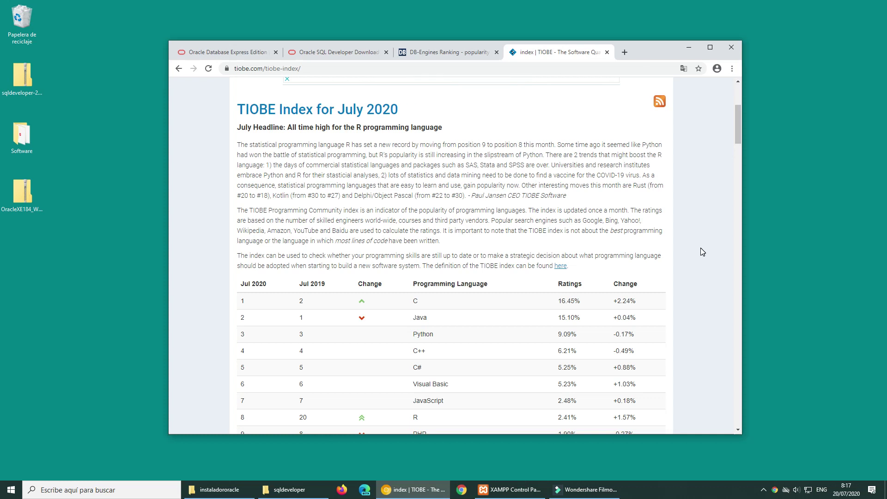
Review the TIOBE language table down to Perl, then show the DB-Engines Ranking page.
{"action": "scroll", "coordinate": [697, 249], "scroll_direction": "down", "scroll_amount": 2}
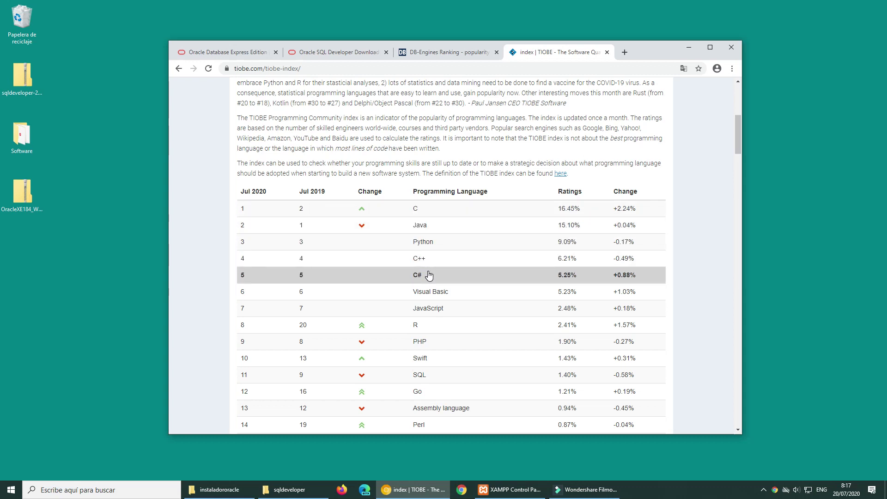
{"action": "left_click", "coordinate": [445, 54]}
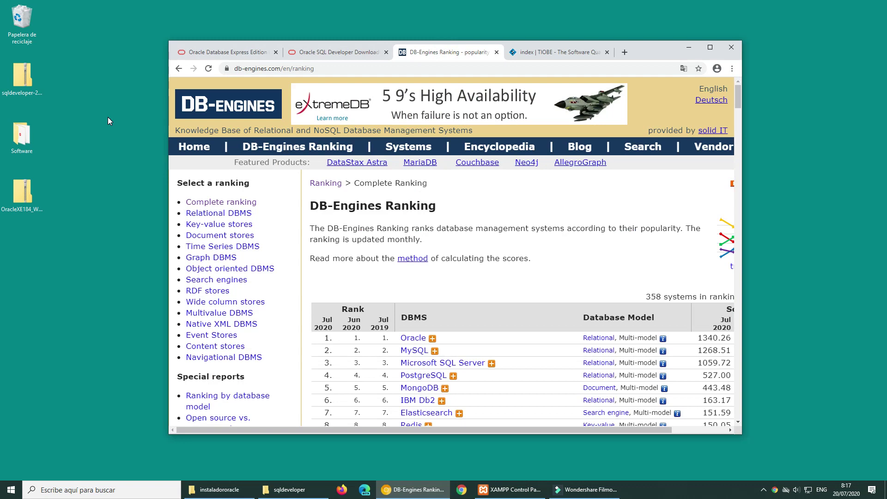
Browse the DB-Engines ranking led by Oracle, MySQL and SQL Server, then show the Oracle XE Downloads page.
{"action": "scroll", "coordinate": [561, 240], "scroll_direction": "down", "scroll_amount": 1}
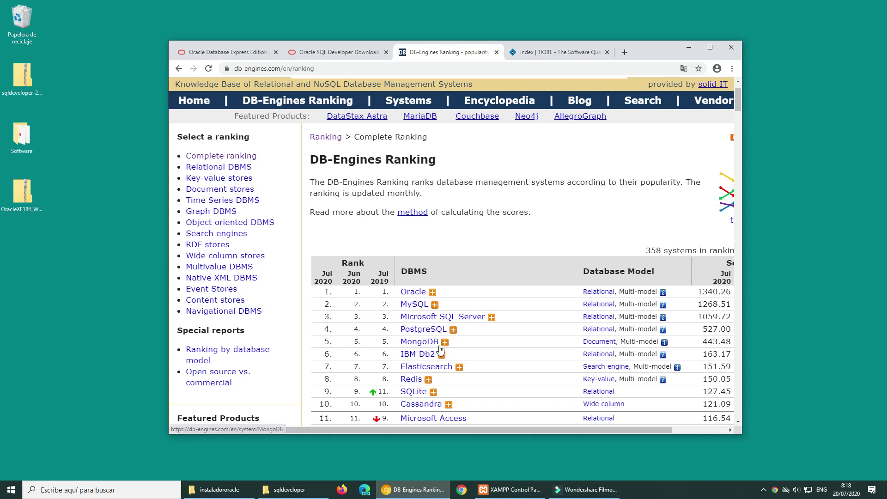
{"action": "scroll", "coordinate": [441, 352], "scroll_direction": "down", "scroll_amount": 5}
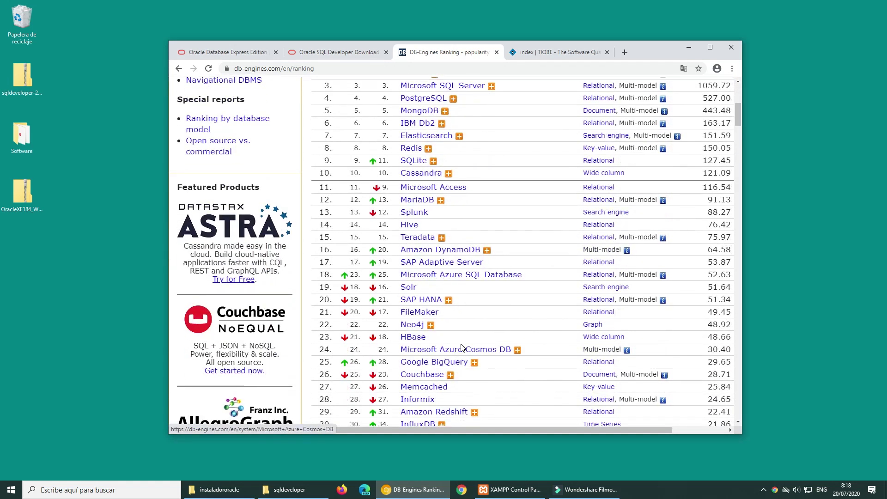
{"action": "scroll", "coordinate": [462, 348], "scroll_direction": "down", "scroll_amount": 2}
{"action": "scroll", "coordinate": [453, 332], "scroll_direction": "up", "scroll_amount": 8}
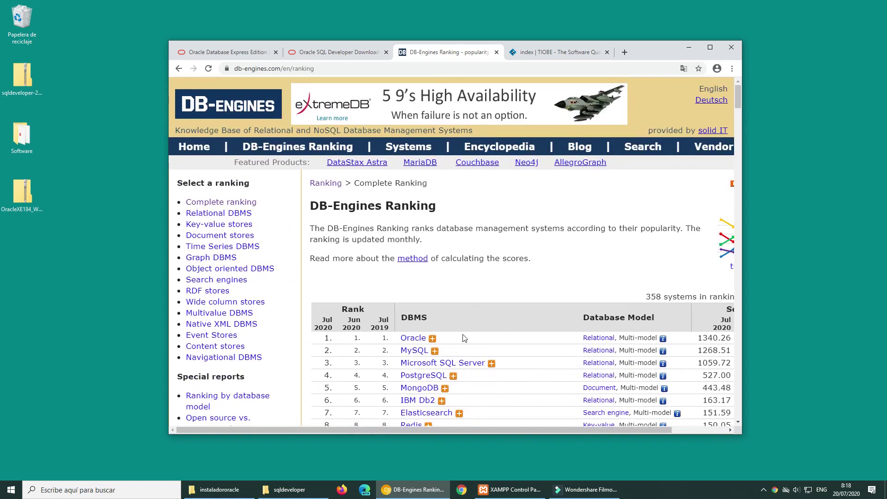
{"action": "scroll", "coordinate": [443, 282], "scroll_direction": "down", "scroll_amount": 2}
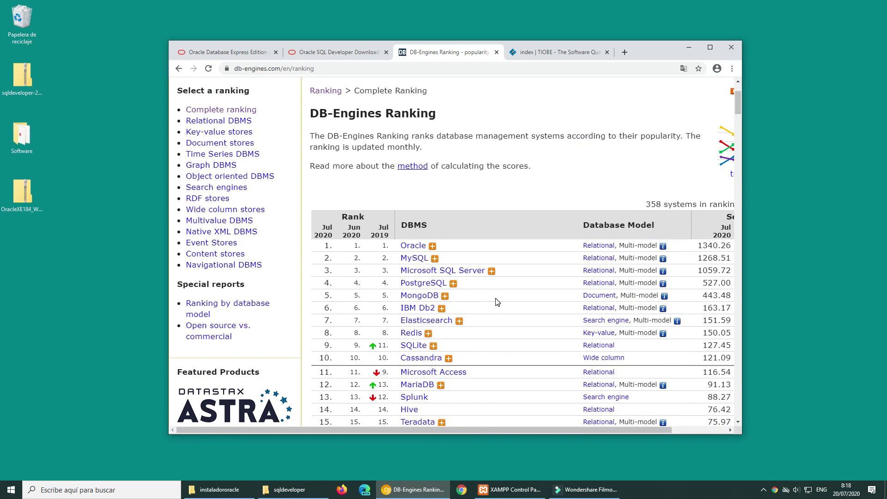
{"action": "left_click", "coordinate": [214, 55]}
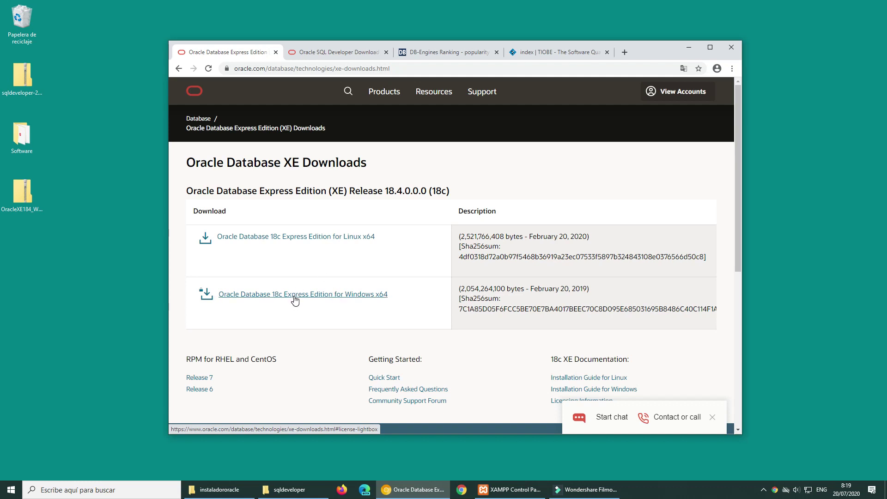
Point out the downloaded OracleXE184_Win64.zip on the desktop as the Windows x64 18c download.
{"action": "left_click", "coordinate": [29, 189]}
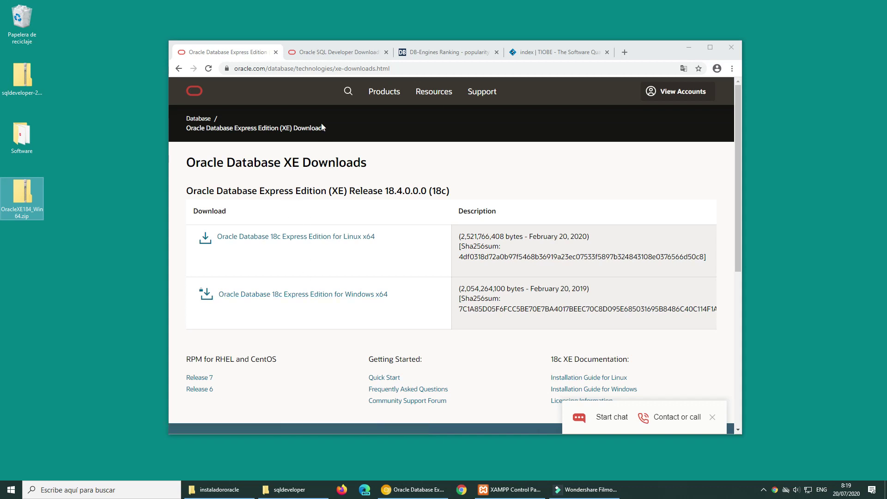
Show the SQL Developer 20.2 Downloads page and both downloaded zips, then minimize Chrome.
{"action": "left_click", "coordinate": [332, 54]}
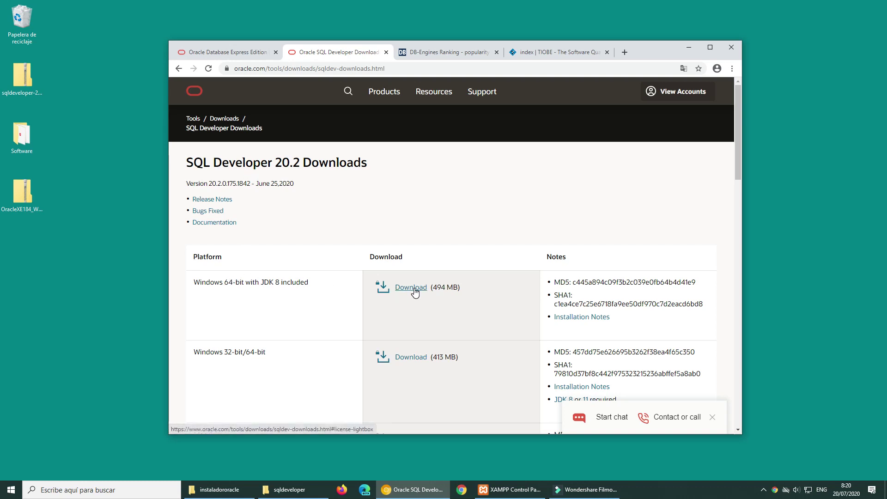
{"action": "left_click", "coordinate": [24, 75]}
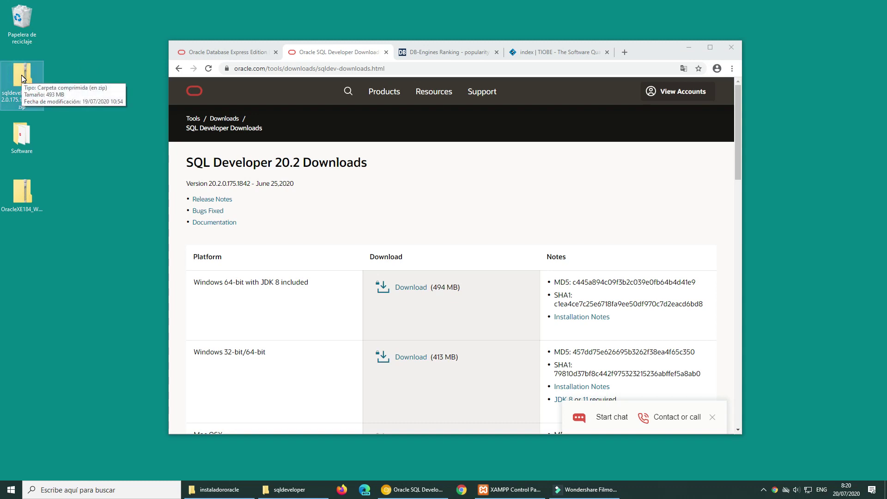
{"action": "left_click", "coordinate": [21, 194]}
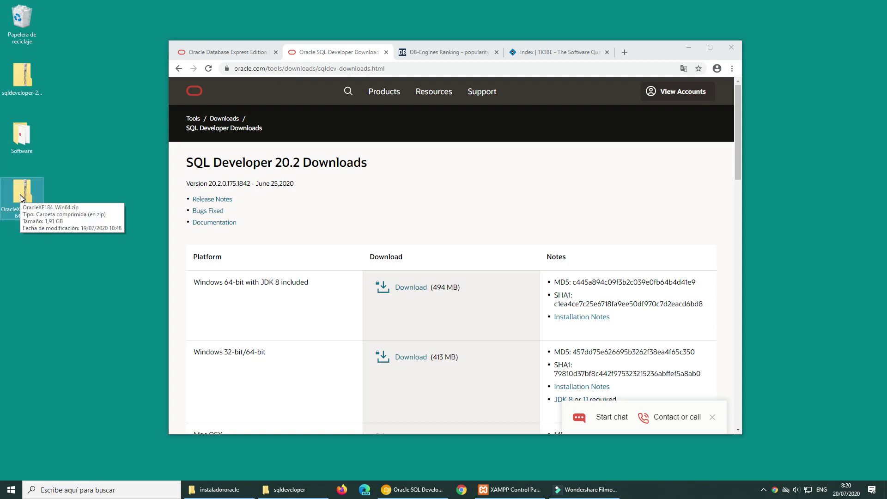
{"action": "left_click", "coordinate": [686, 49]}
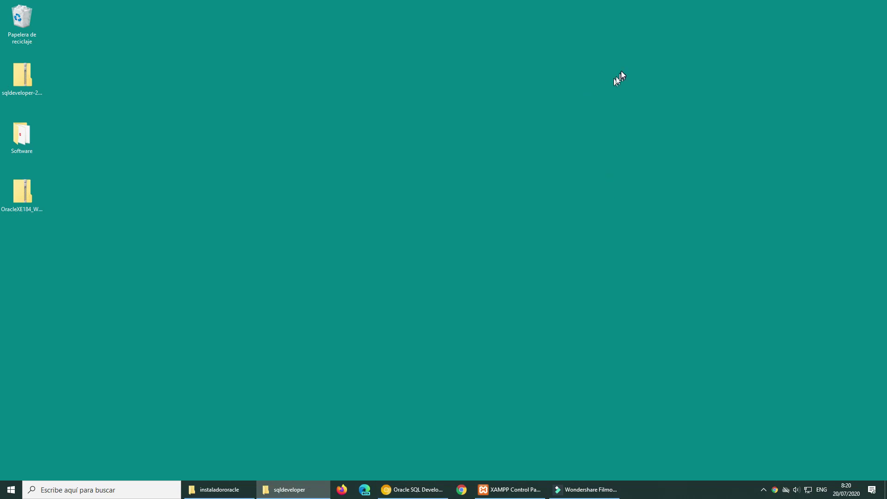
Center the instaladororacle folder window and launch setup.exe to start the Oracle XE installer.
{"action": "left_click_drag", "start_coordinate": [663, 111], "coordinate": [432, 78]}
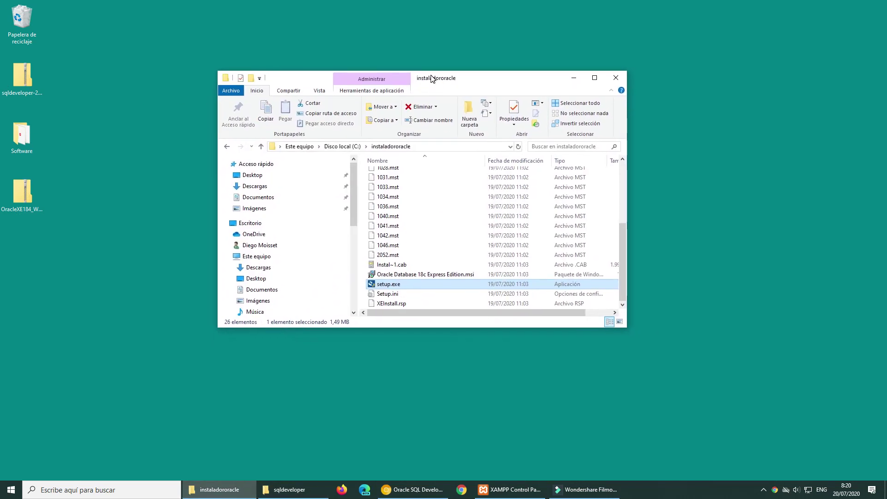
{"action": "left_click", "coordinate": [21, 201]}
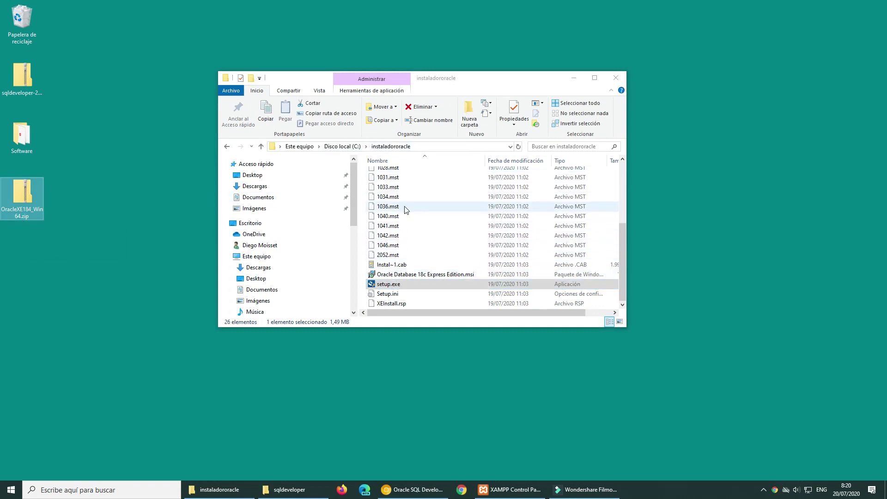
{"action": "double_click", "coordinate": [398, 287]}
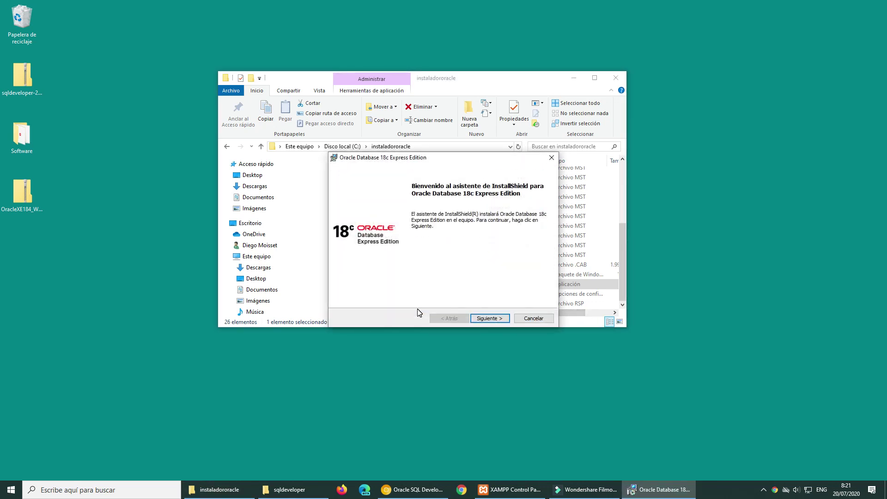
Accept the licence agreement and keep the default destination folder in the installer.
{"action": "left_click", "coordinate": [481, 319]}
{"action": "left_click", "coordinate": [377, 286]}
{"action": "left_click", "coordinate": [490, 319]}
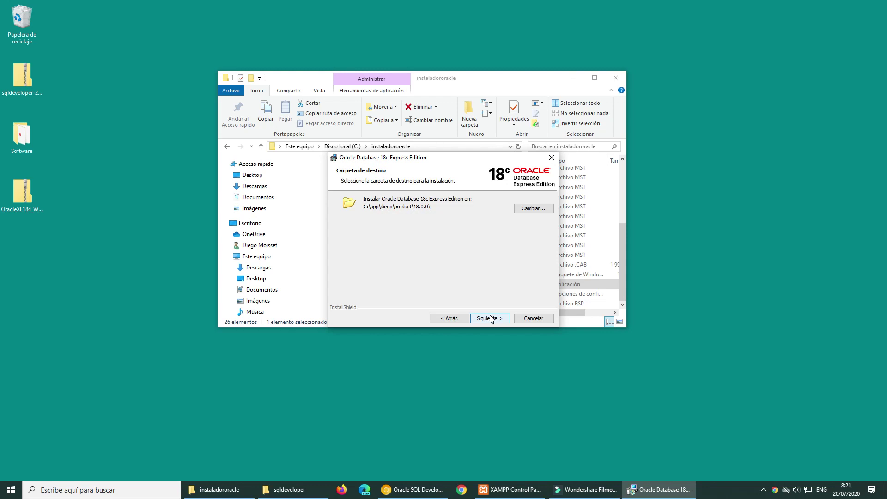
{"action": "left_click", "coordinate": [490, 319]}
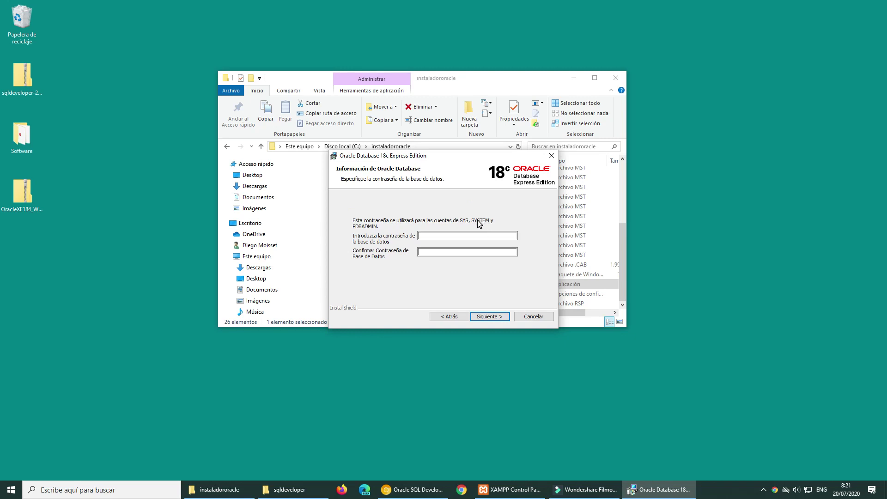
Enter and confirm the database password, then start the Oracle Database 18c XE installation.
{"action": "left_click", "coordinate": [431, 236]}
{"action": "type", "text": "••••••••"}
{"action": "left_click", "coordinate": [463, 254]}
{"action": "type", "text": "••••••••"}
{"action": "left_click", "coordinate": [464, 235]}
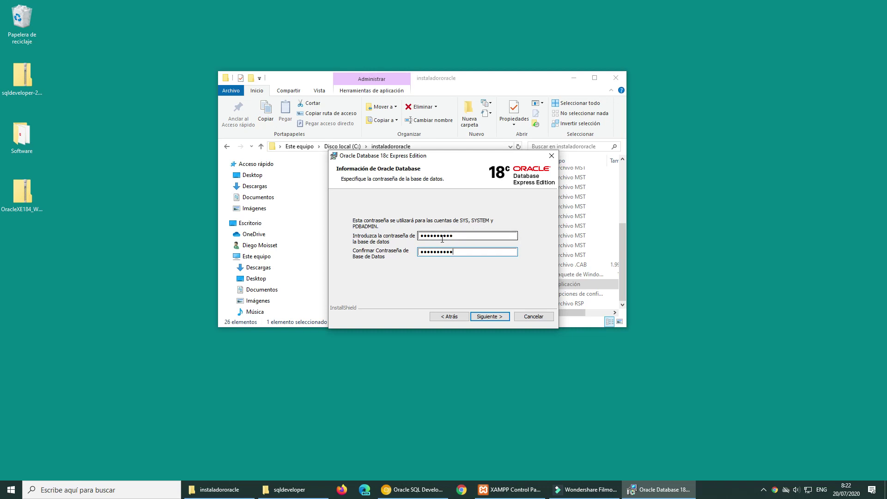
{"action": "left_click", "coordinate": [491, 316]}
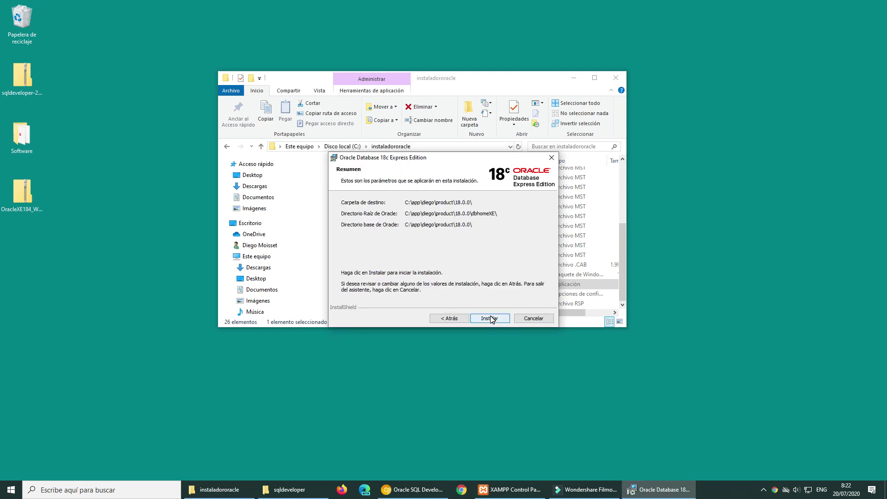
{"action": "left_click", "coordinate": [490, 317]}
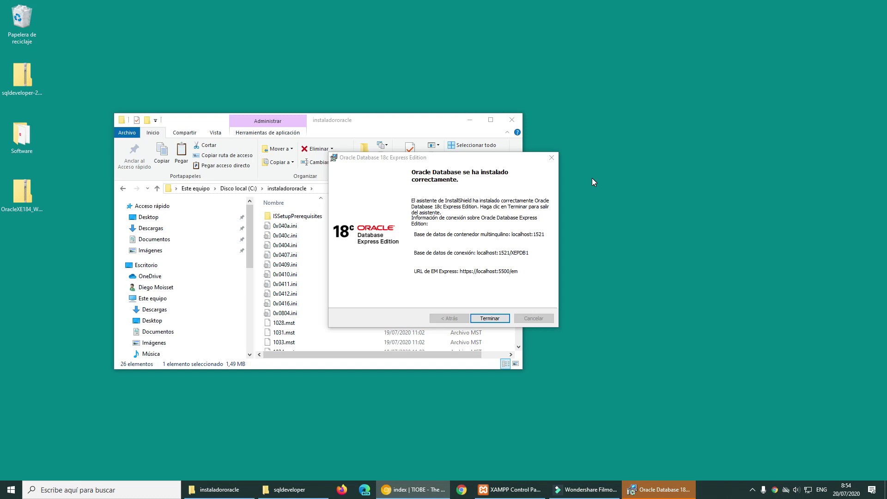
Close the finished installer and return to the SQL Developer 20.2 Downloads page and sqldeveloper folder.
{"action": "left_click", "coordinate": [490, 318]}
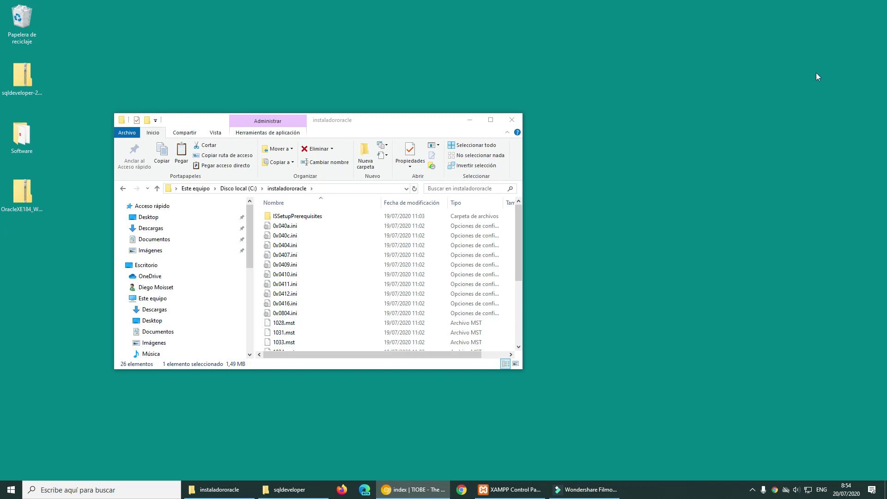
{"action": "left_click_drag", "start_coordinate": [886, 46], "coordinate": [641, 60]}
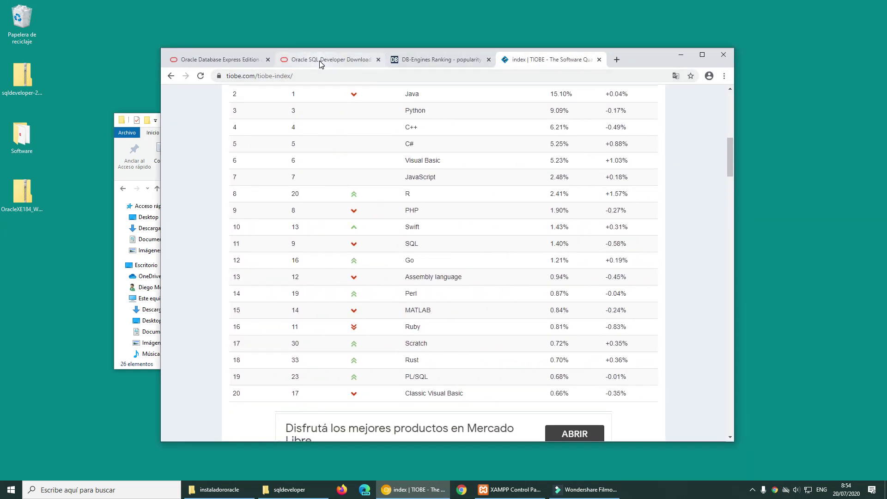
{"action": "left_click", "coordinate": [320, 62]}
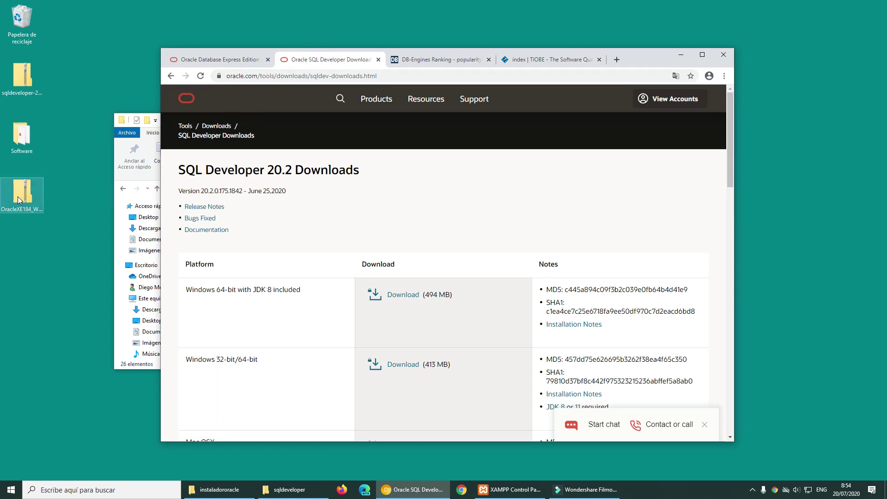
{"action": "left_click", "coordinate": [26, 79]}
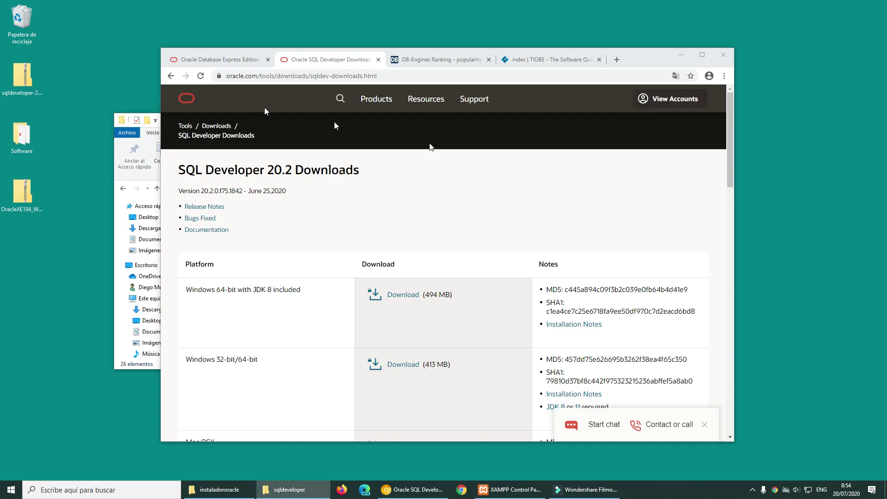
{"action": "left_click", "coordinate": [284, 490]}
Launch sqldeveloper.exe (version 20.2.0.175) from the sqldeveloper folder on drive C:.
{"action": "left_click_drag", "start_coordinate": [471, 87], "coordinate": [414, 42]}
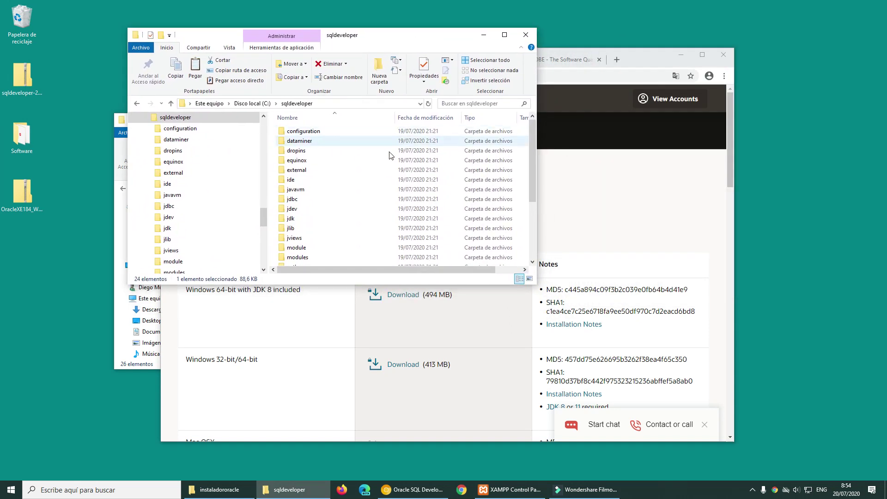
{"action": "scroll", "coordinate": [329, 208], "scroll_direction": "down", "scroll_amount": 3}
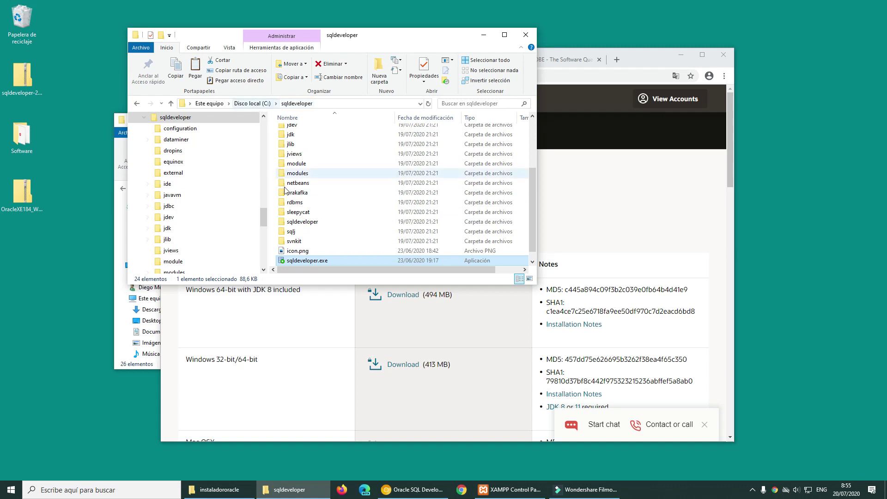
{"action": "scroll", "coordinate": [318, 204], "scroll_direction": "down", "scroll_amount": 1}
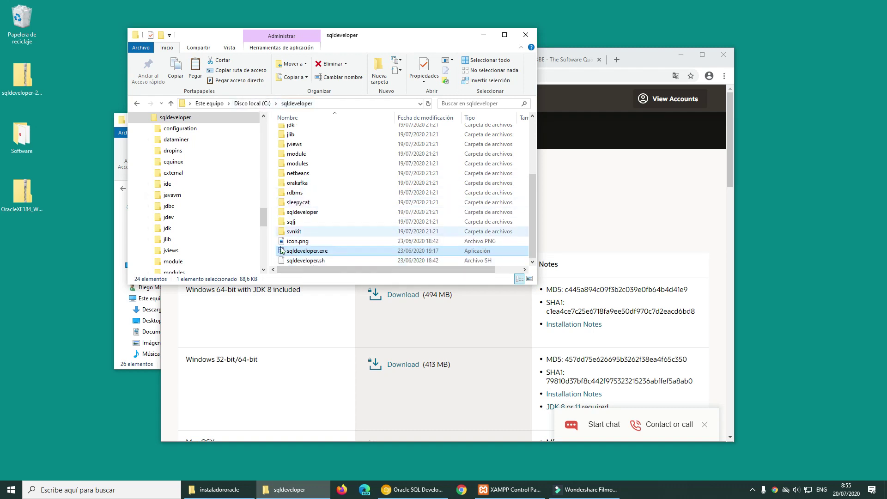
{"action": "double_click", "coordinate": [309, 252]}
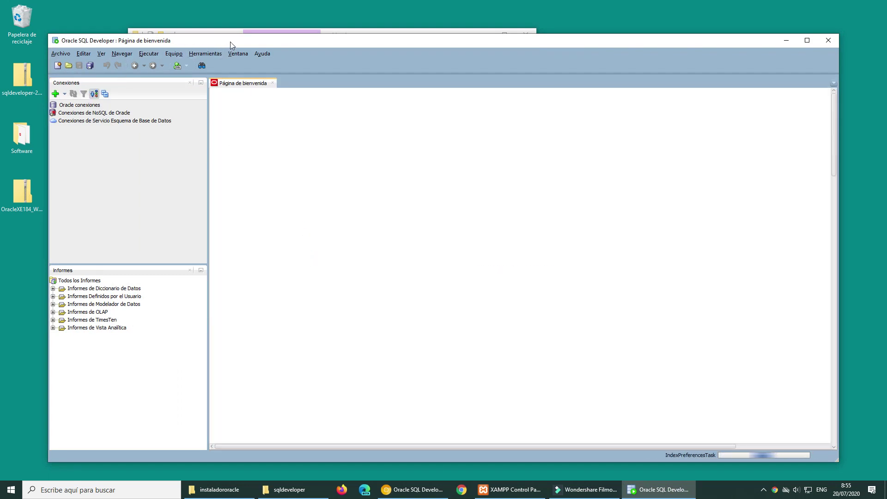
Create connection 'prueba' with user system and the database password, test it, and save it.
{"action": "left_click_drag", "start_coordinate": [230, 40], "coordinate": [218, 20]}
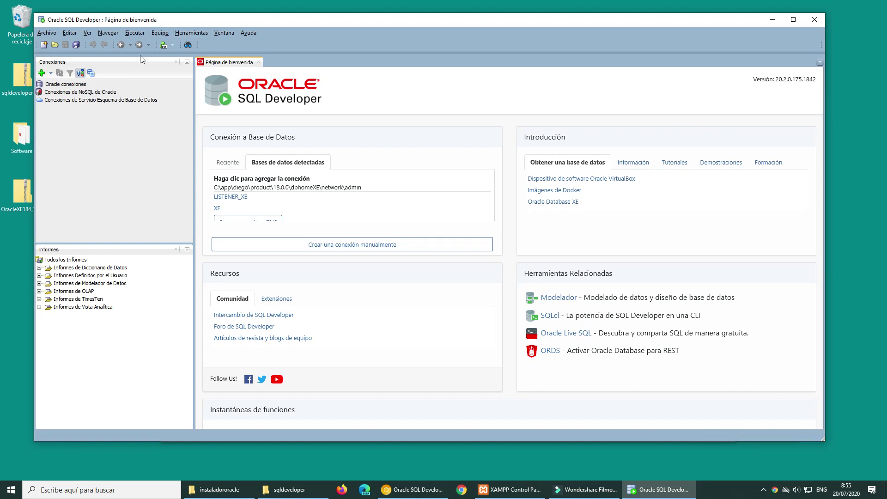
{"action": "left_click", "coordinate": [80, 72]}
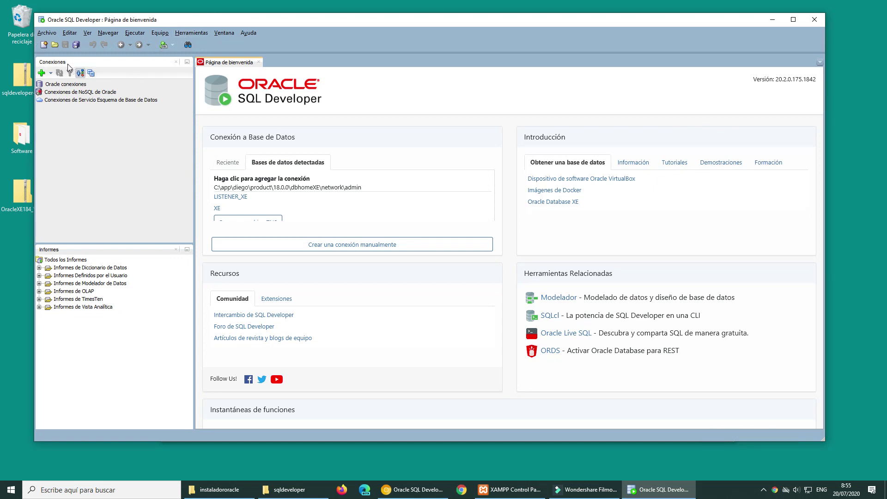
{"action": "left_click", "coordinate": [42, 74]}
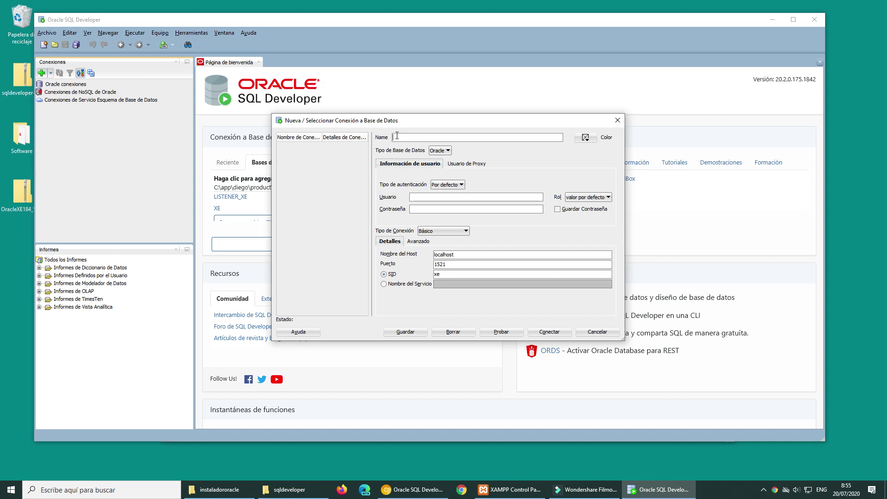
{"action": "type", "text": "prueba"}
{"action": "left_click", "coordinate": [423, 196]}
{"action": "type", "text": "system"}
{"action": "left_click", "coordinate": [421, 209]}
{"action": "type", "text": "oracle"}
{"action": "left_click", "coordinate": [493, 332]}
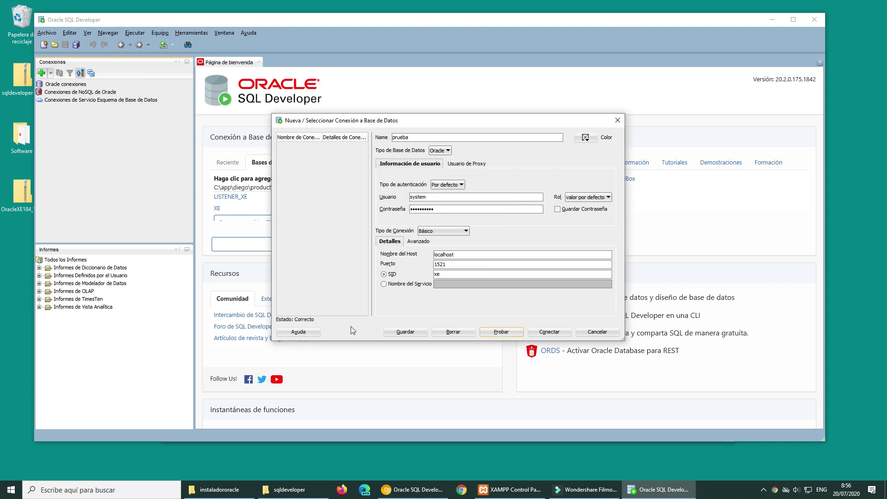
{"action": "left_click", "coordinate": [405, 333]}
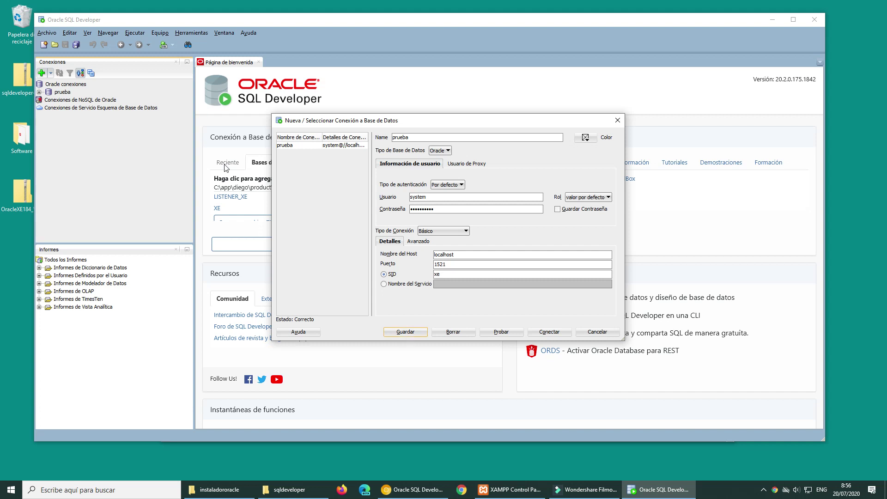
Connect the 'prueba' connection with the account password and place the caret in its empty worksheet.
{"action": "left_click", "coordinate": [546, 332]}
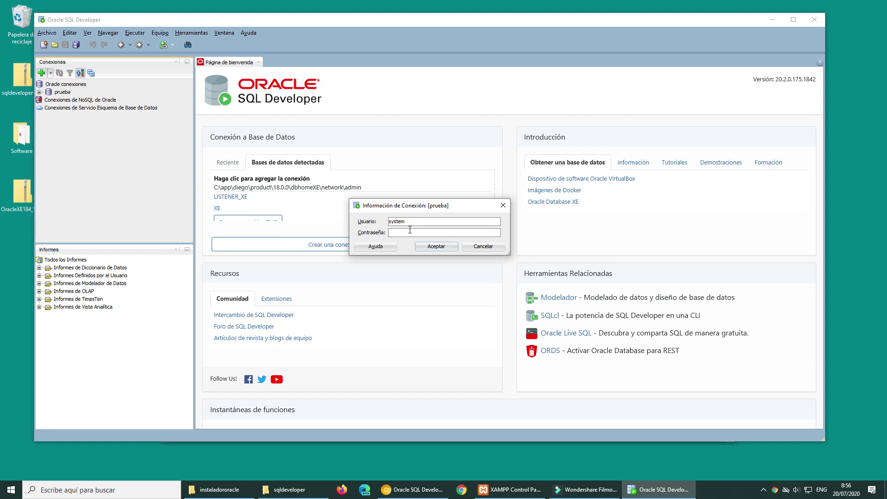
{"action": "type", "text": "••••••••••"}
{"action": "key", "text": "Return"}
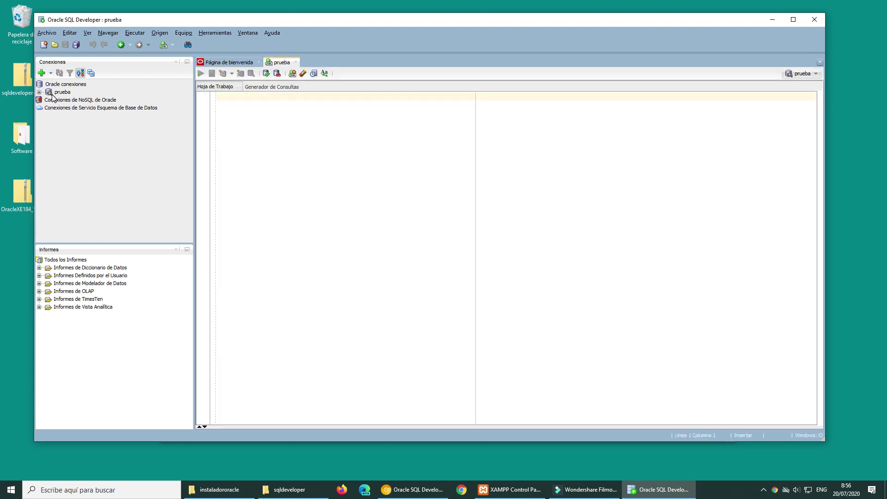
{"action": "mouse_move", "coordinate": [52, 96]}
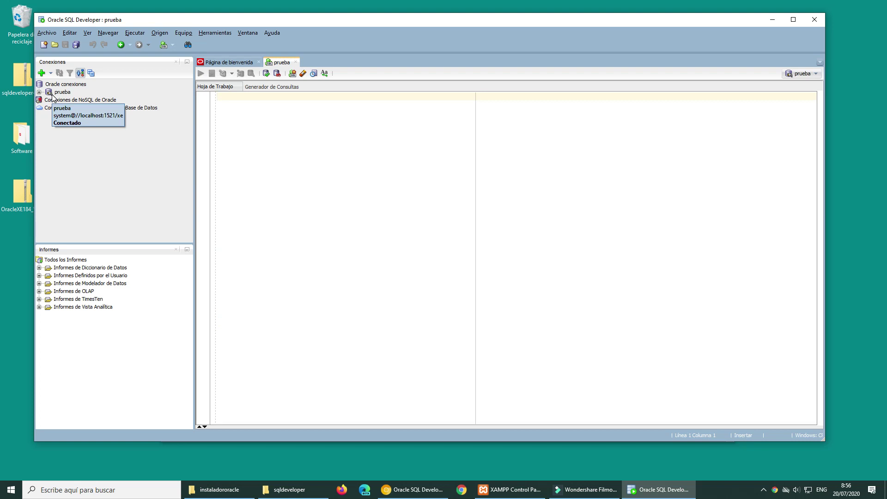
{"action": "left_click", "coordinate": [250, 111]}
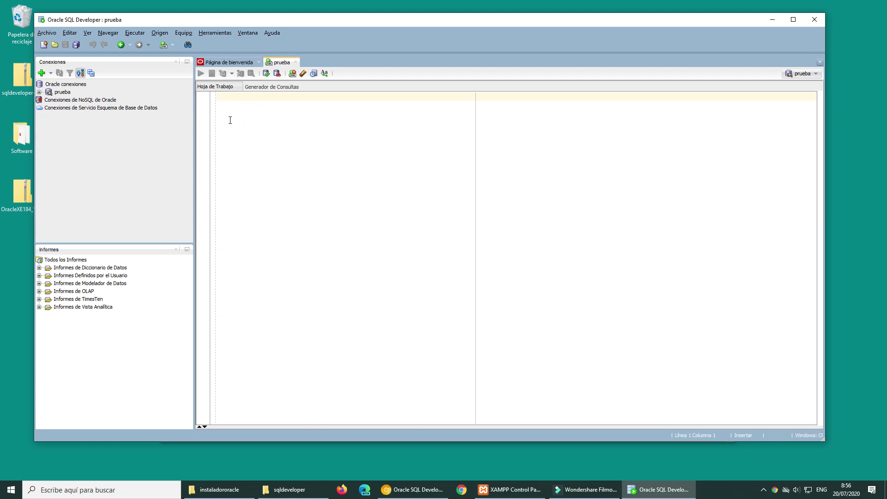